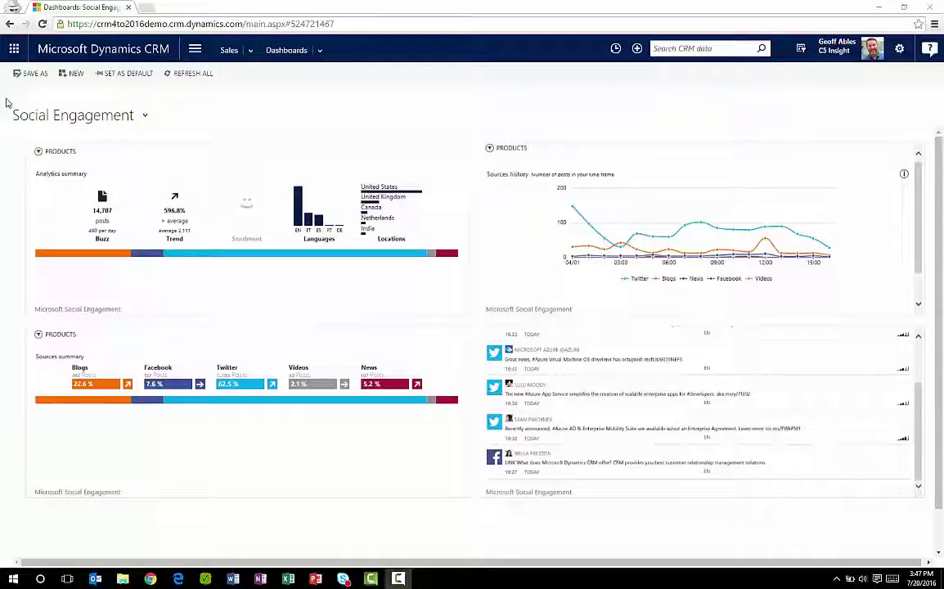
- Open the dashboards of the Project Service area and switch to the Practice Management Dashboard
click(195, 50)
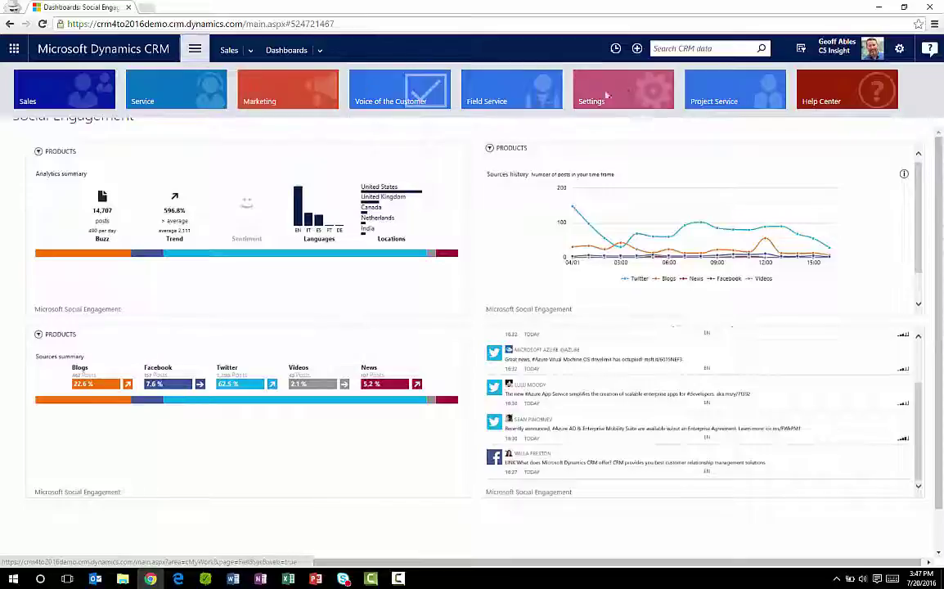
click(717, 95)
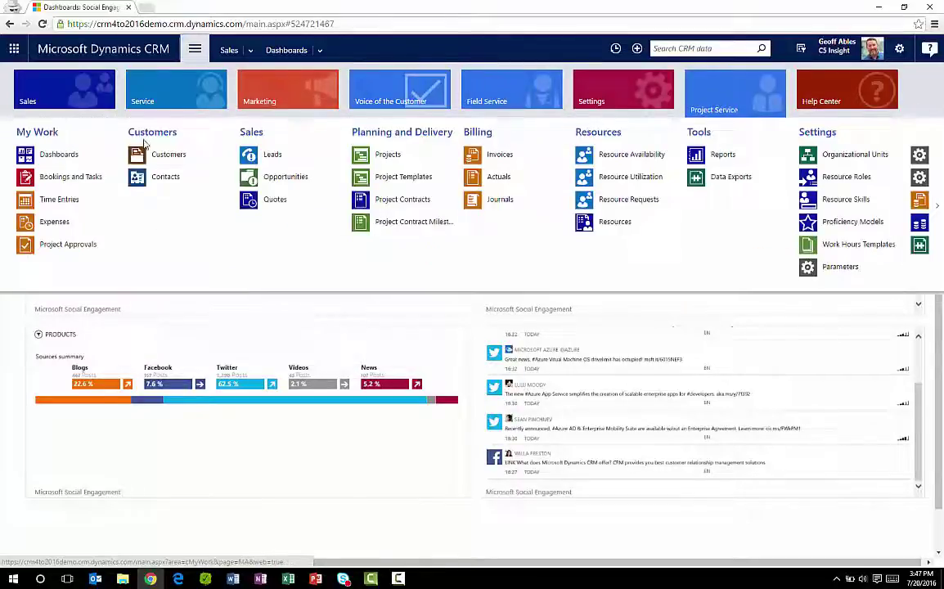
click(75, 155)
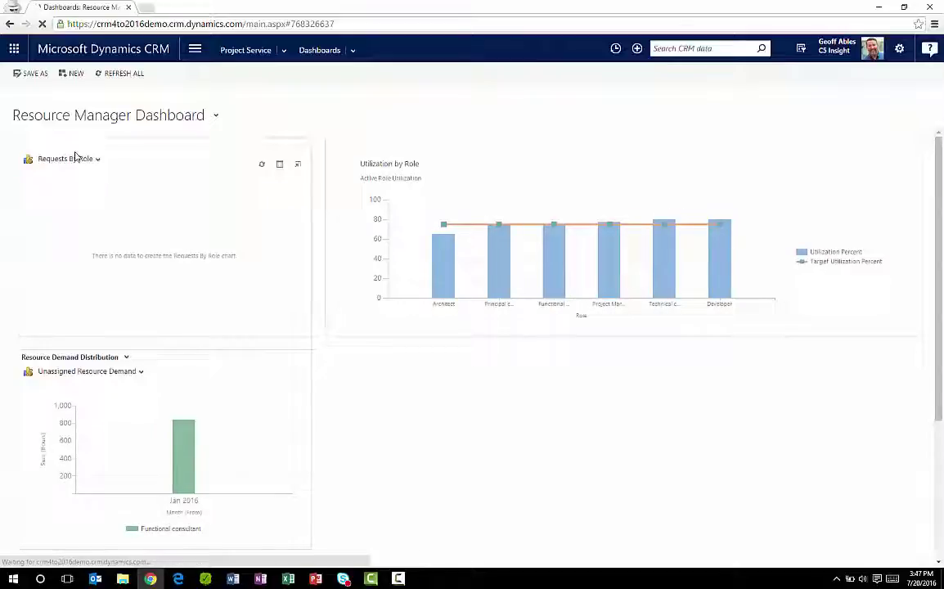
click(117, 115)
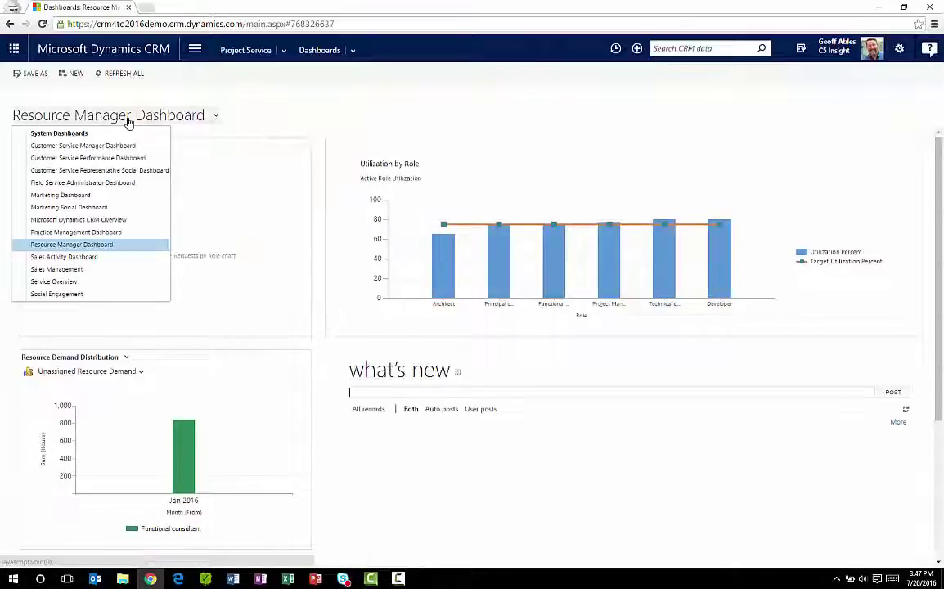
click(62, 233)
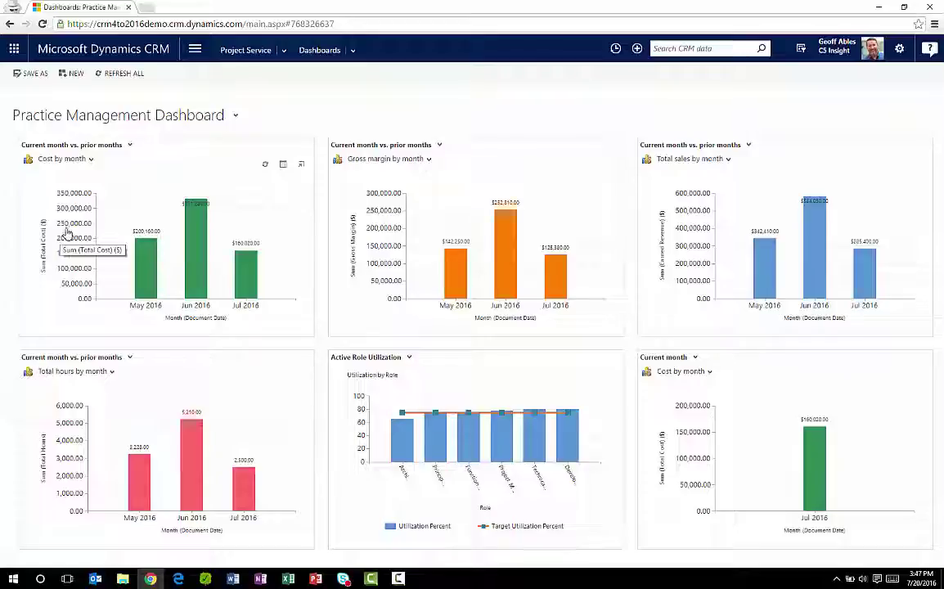
- Open the CRM Implementation for Alpine opportunity from the Project Service opportunities list
click(285, 50)
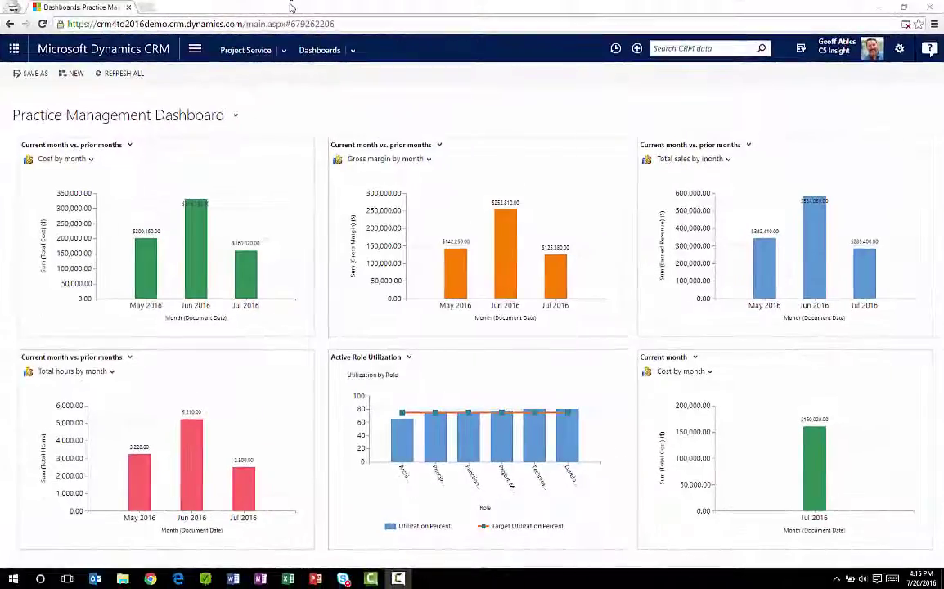
click(283, 50)
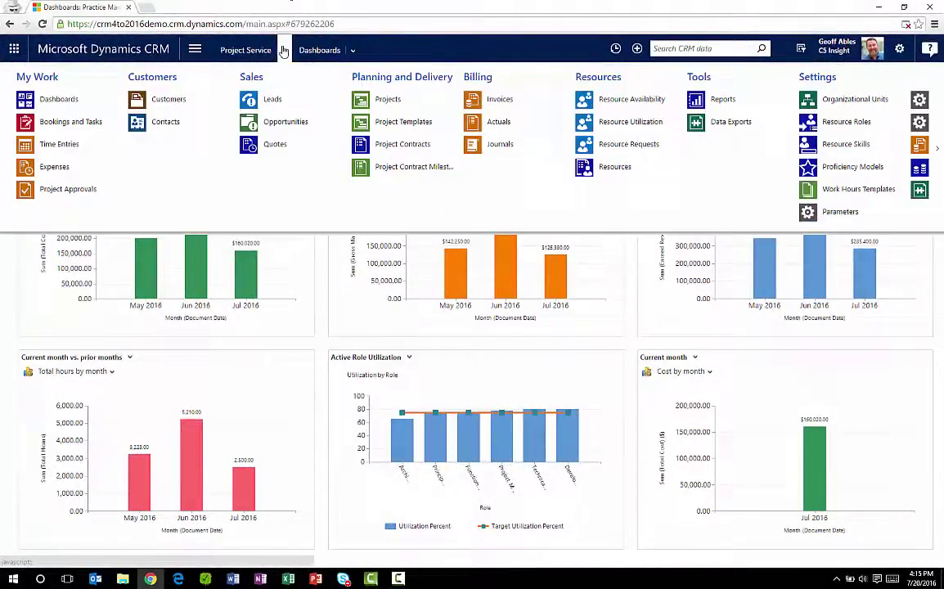
click(293, 128)
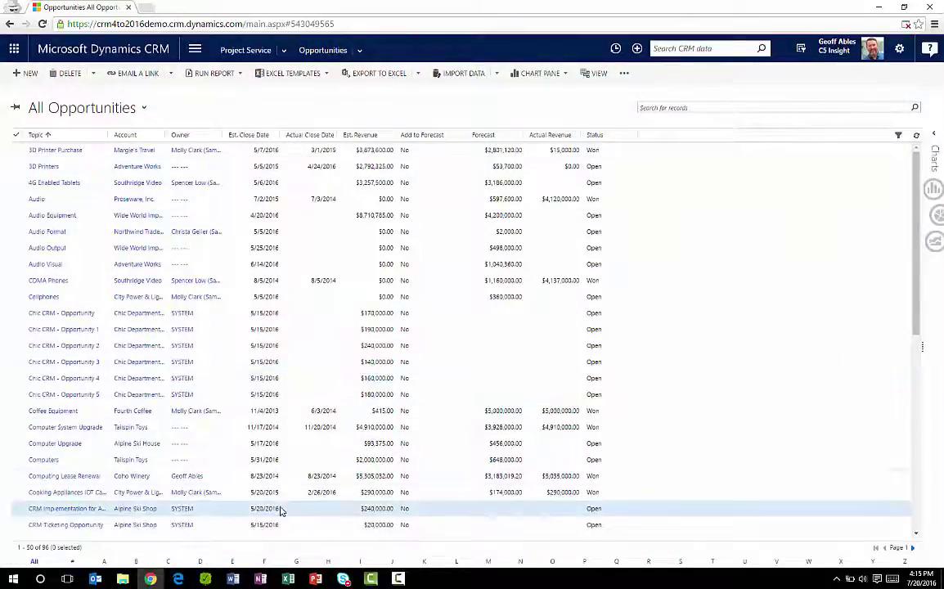
click(92, 509)
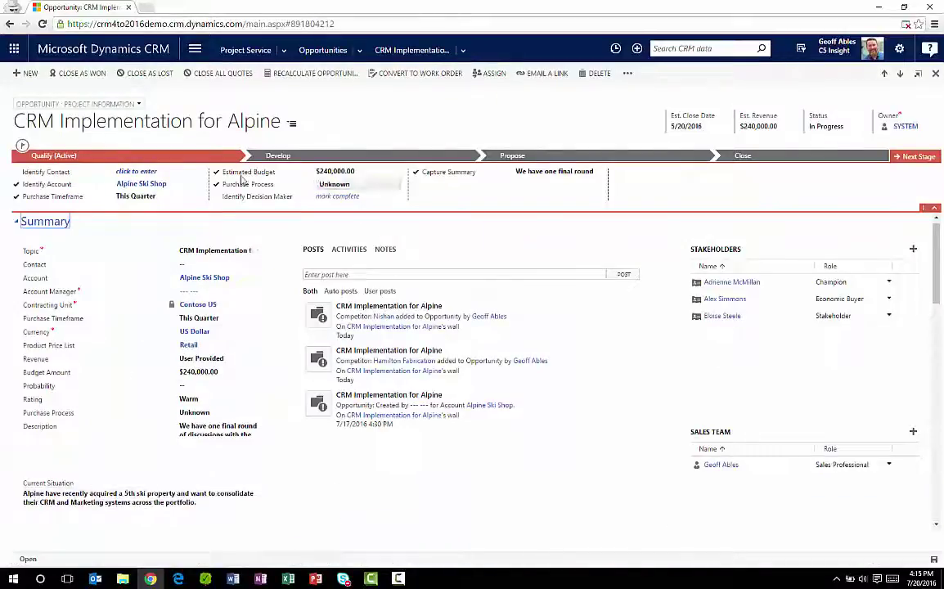
- Review the opportunity's project-based and product-based lines and its related quotes
click(292, 123)
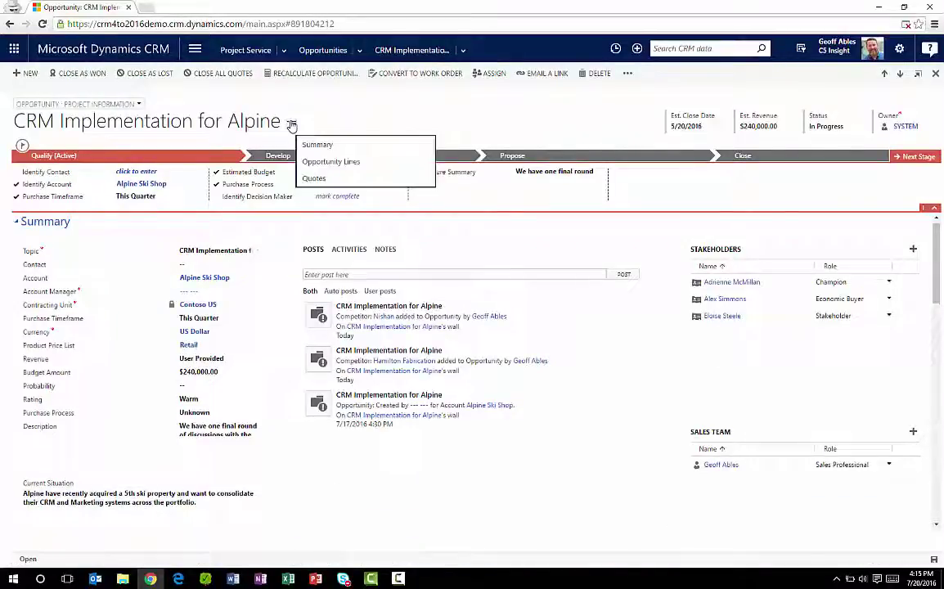
click(313, 161)
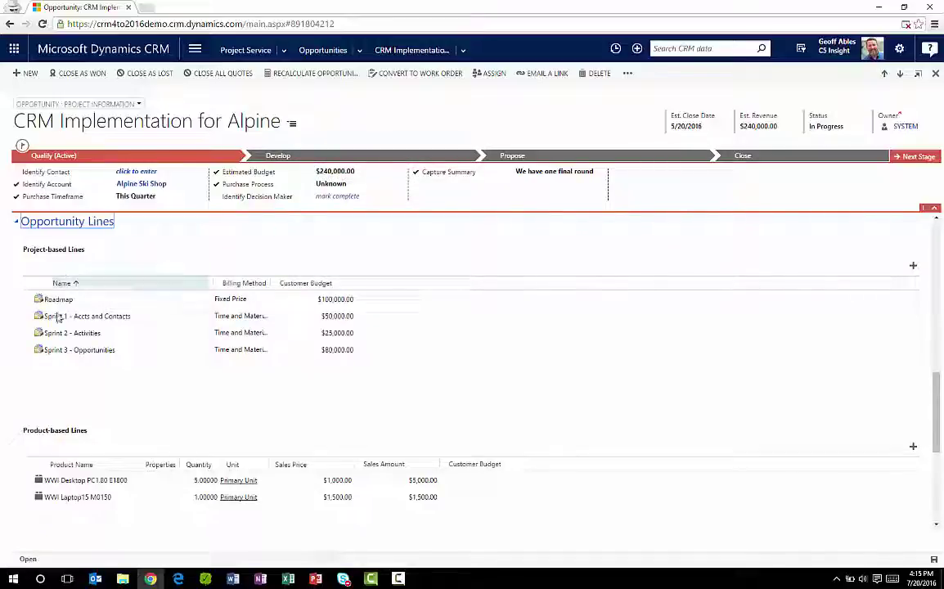
scroll(57, 449, down, 3)
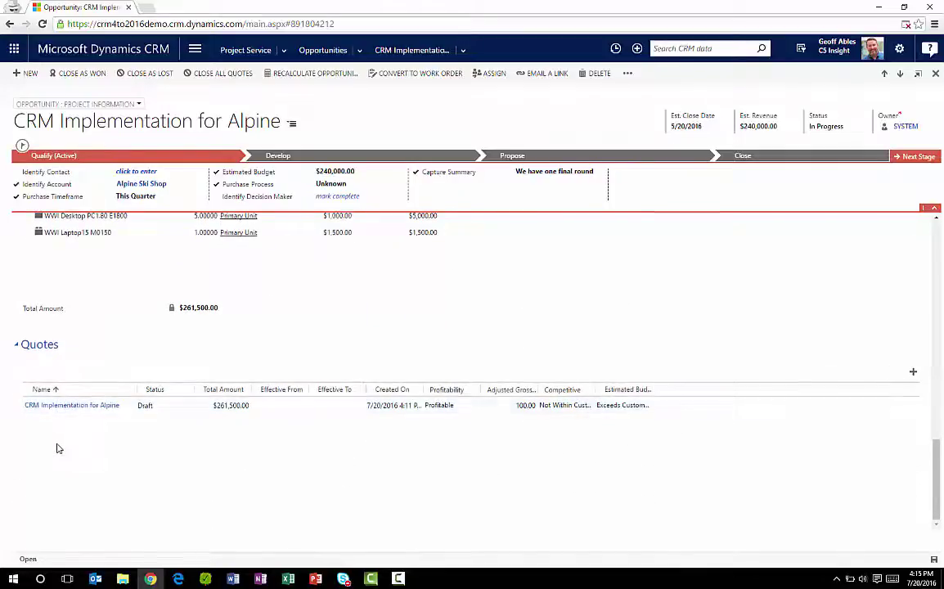
- Open the opportunity's CRM Implementation for Alpine quote and review its summary and quote lines
click(73, 409)
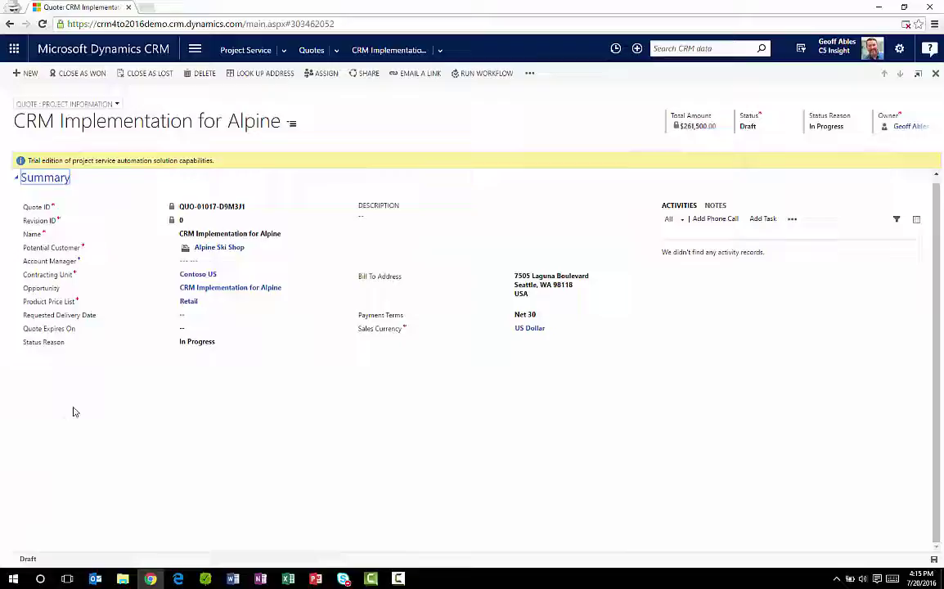
scroll(73, 411, down, 4)
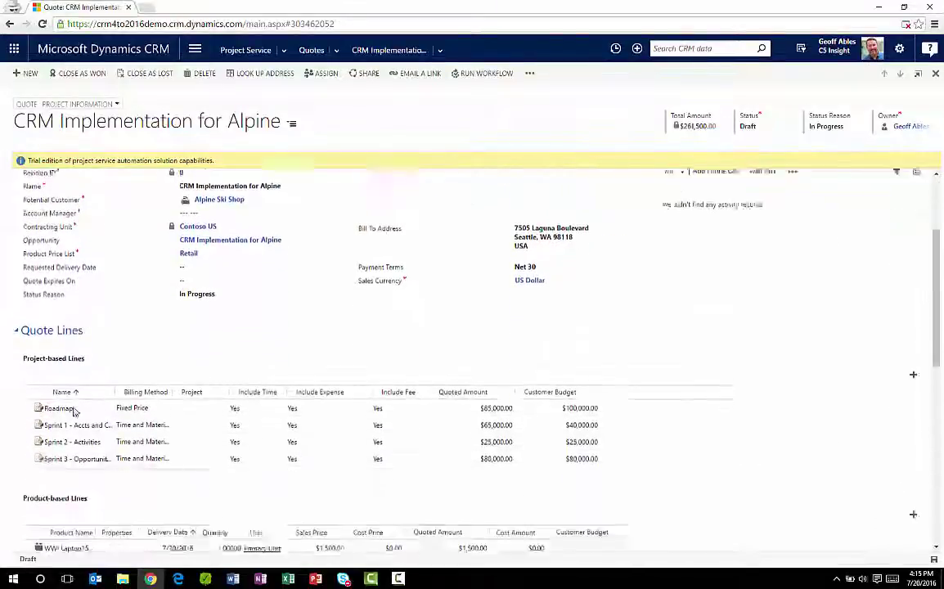
scroll(72, 411, down, 5)
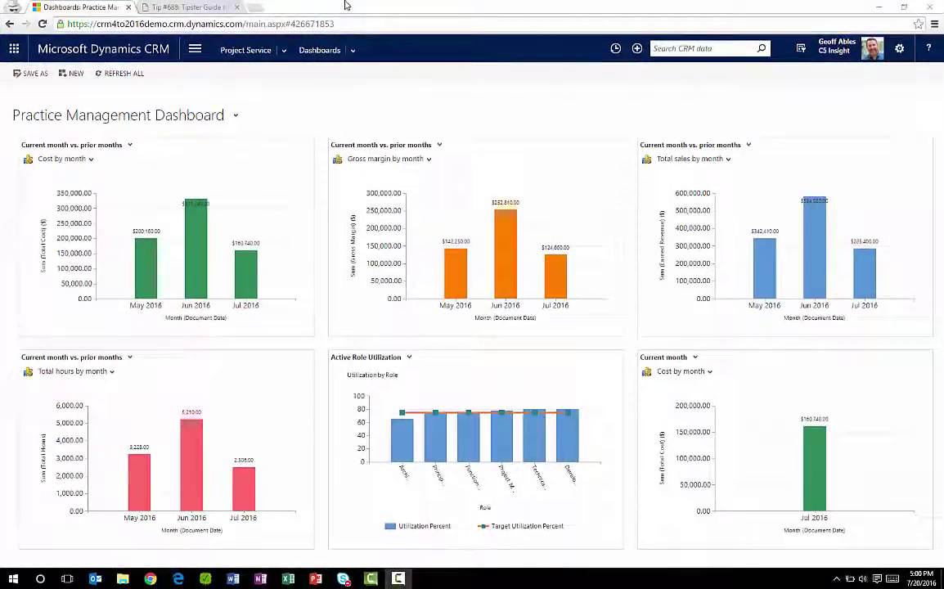
- Open the Agile Template from the project templates and display its work breakdown structure
click(283, 50)
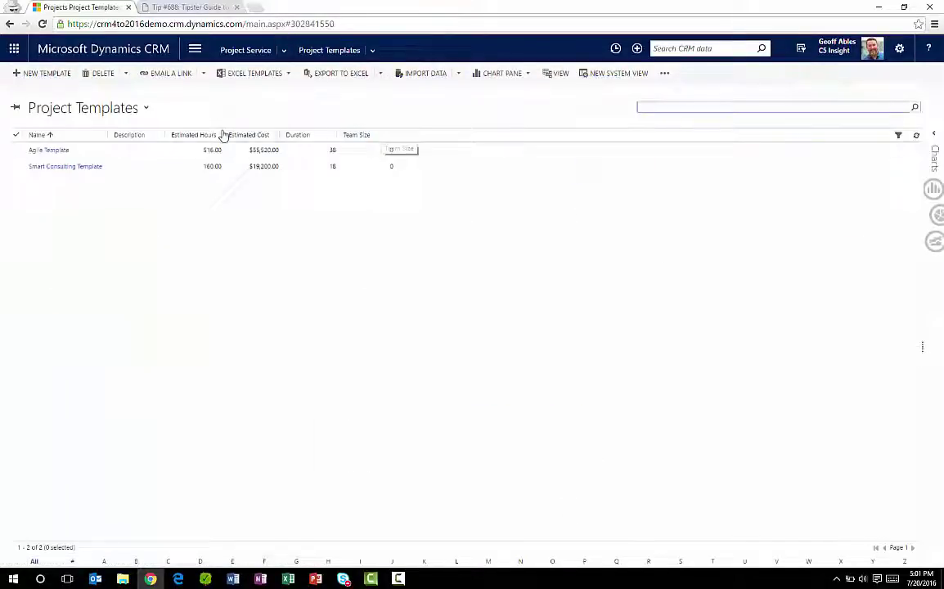
click(50, 151)
click(450, 50)
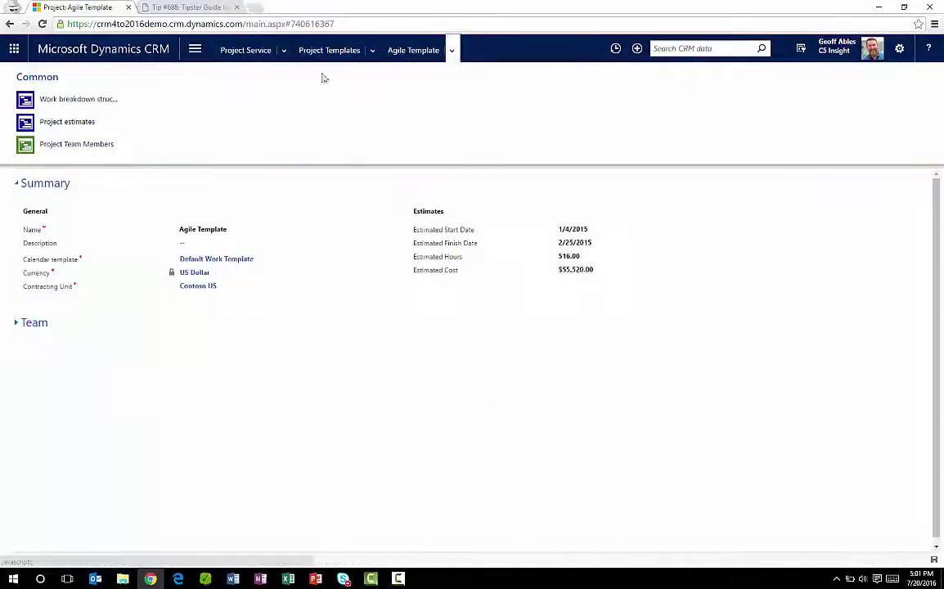
click(101, 100)
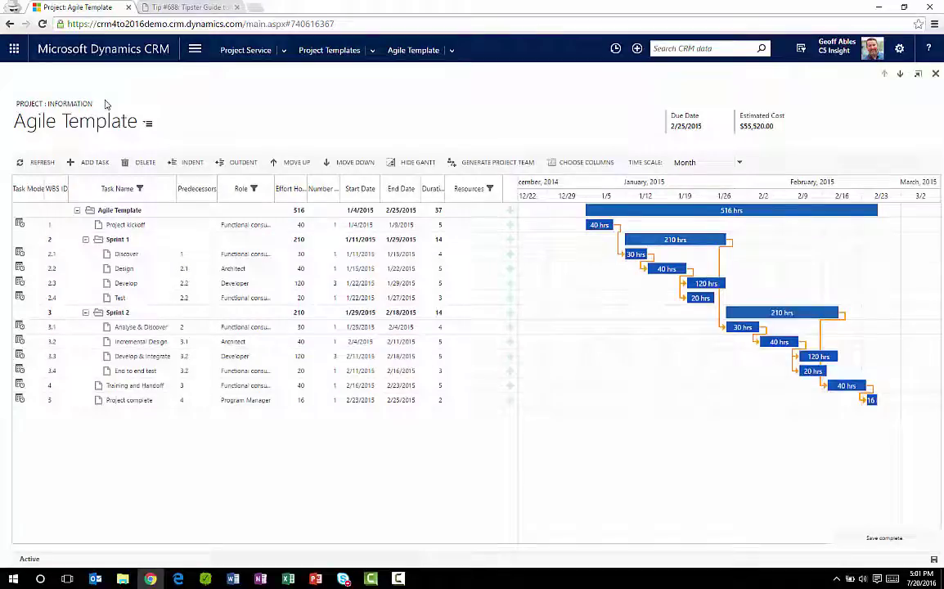
- Open the CRM Consulting project for Alpine and review its Status section
click(283, 51)
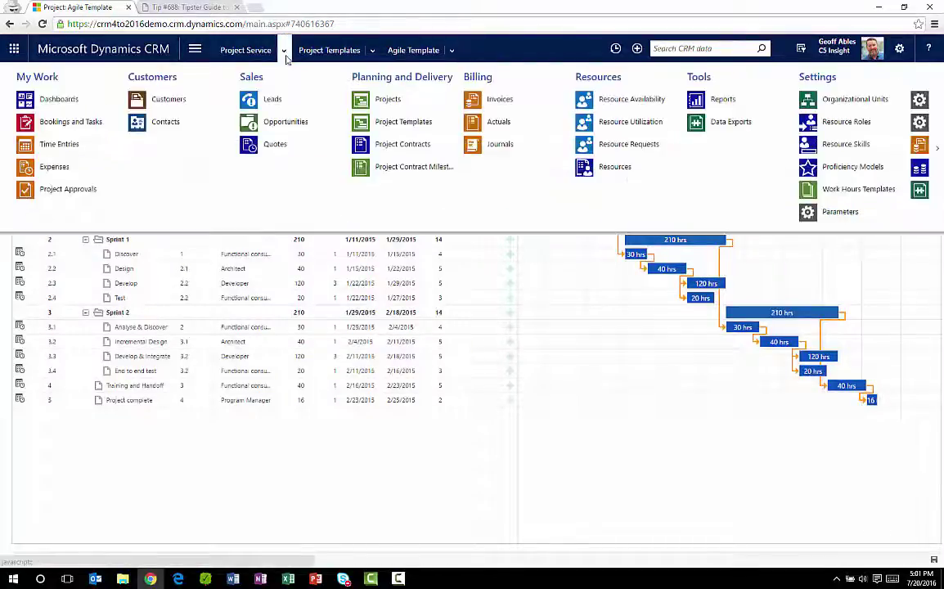
click(388, 99)
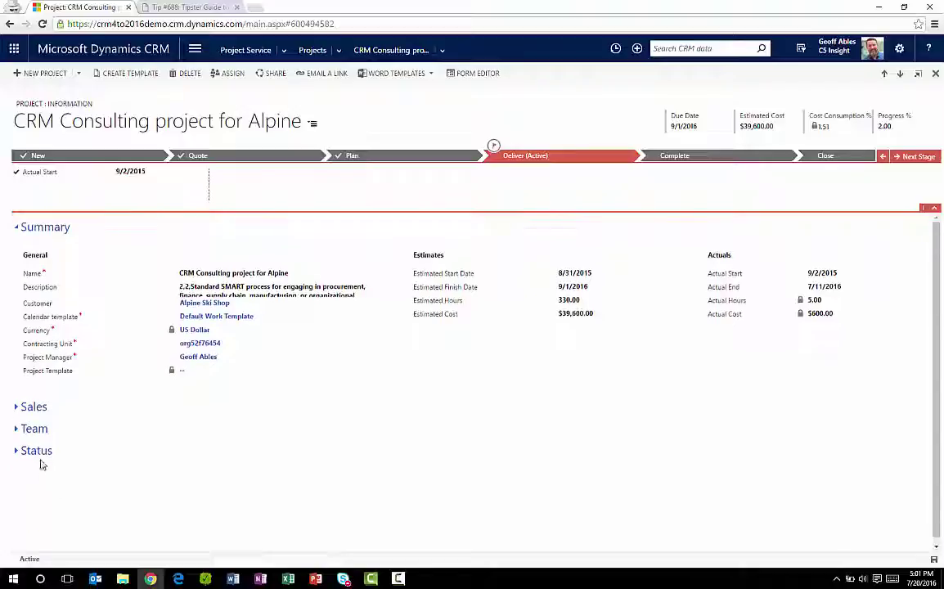
click(39, 457)
scroll(37, 455, down, 3)
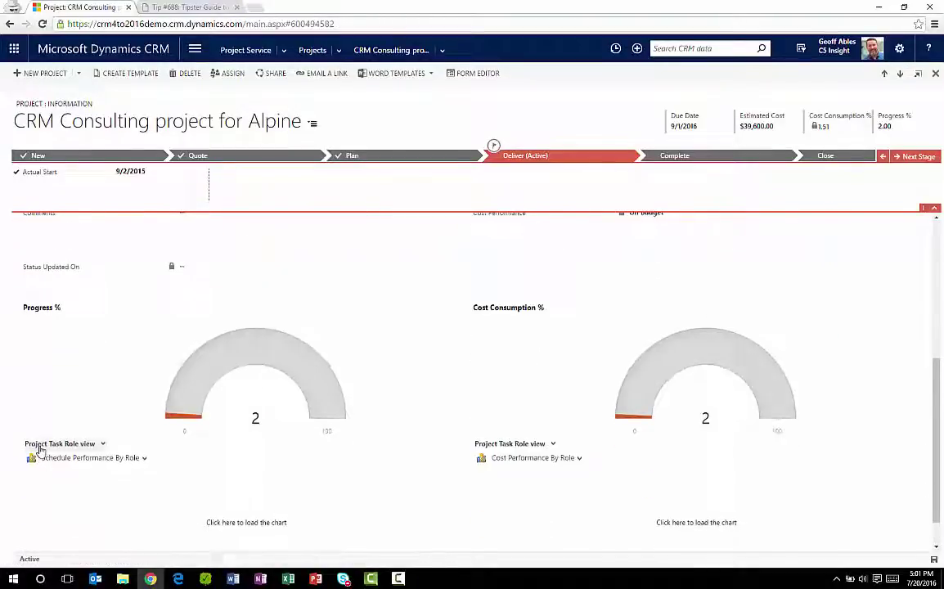
- Open the project's work breakdown structure and try to link the 40-hour initiation task to the 60-hour execution task in the Gantt chart
click(442, 50)
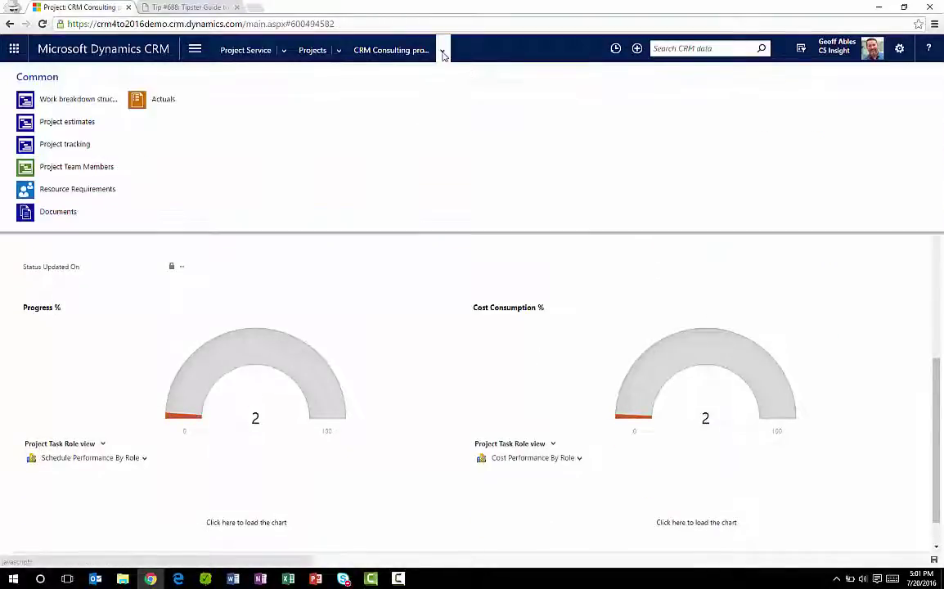
click(73, 98)
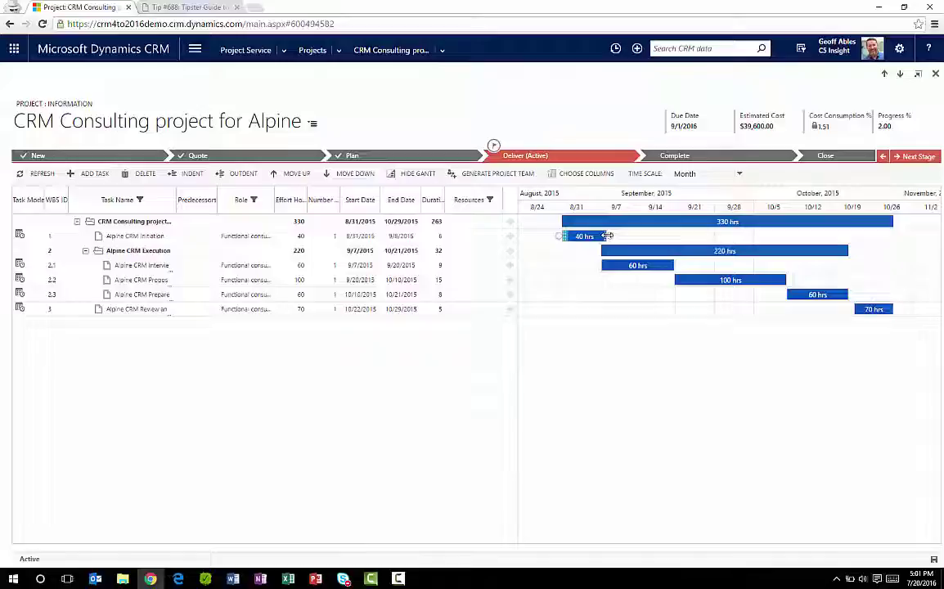
drag(562, 236, 602, 268)
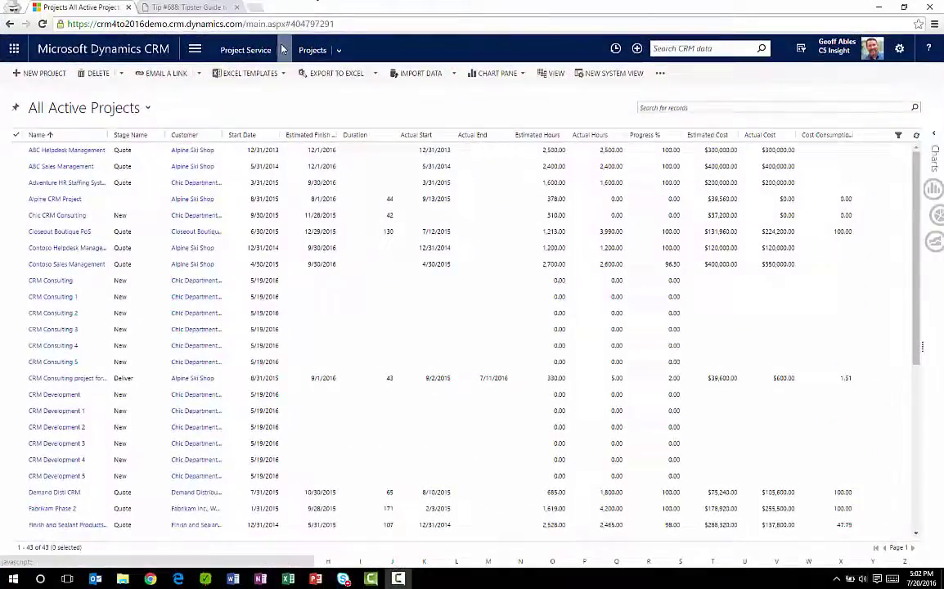
- Save a 01:00 Work time entry for 7/21/2016 on CRM Consulting project for Alpine, task Alpine CRM Proposal Workshops, role Functional consultant
click(282, 49)
click(49, 145)
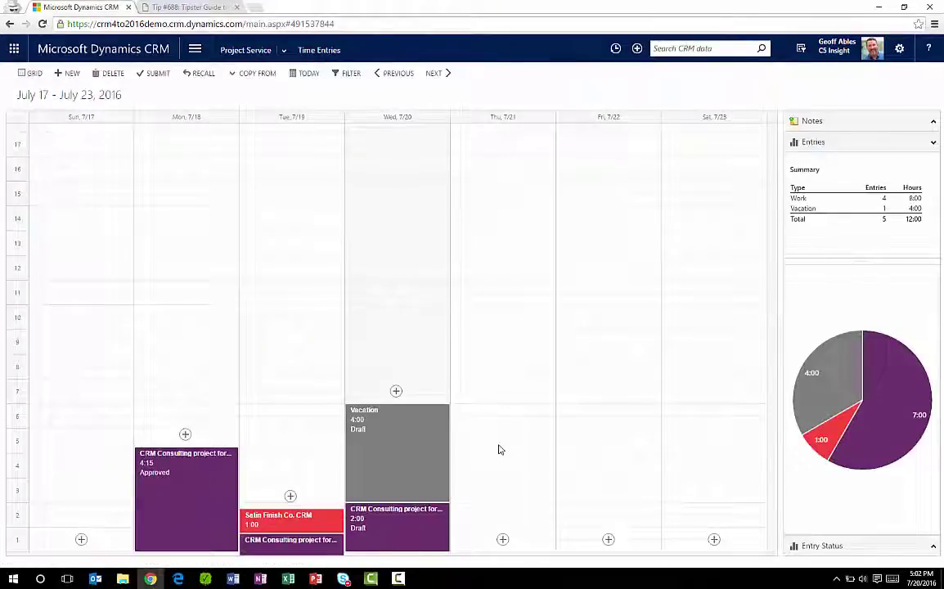
click(503, 539)
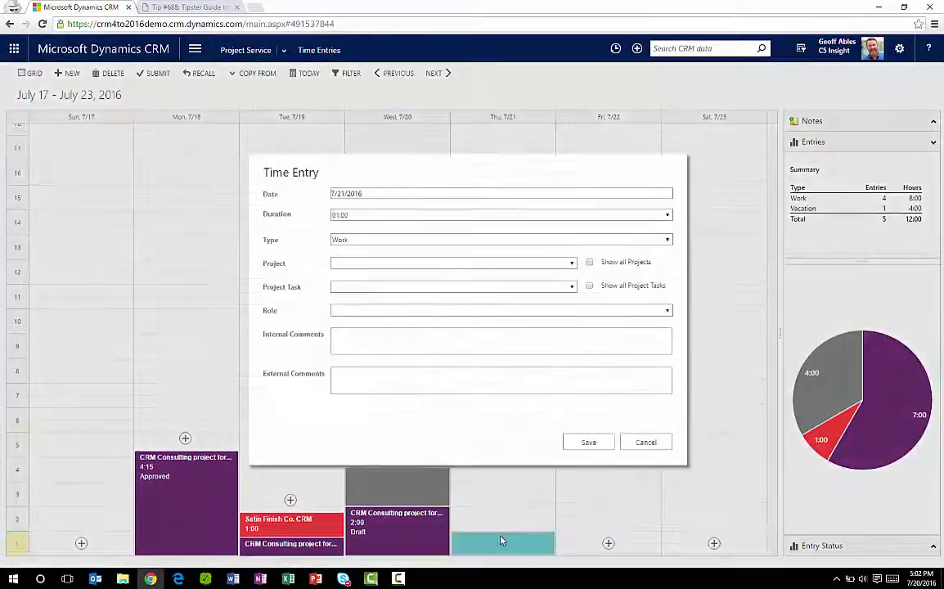
click(573, 264)
click(449, 379)
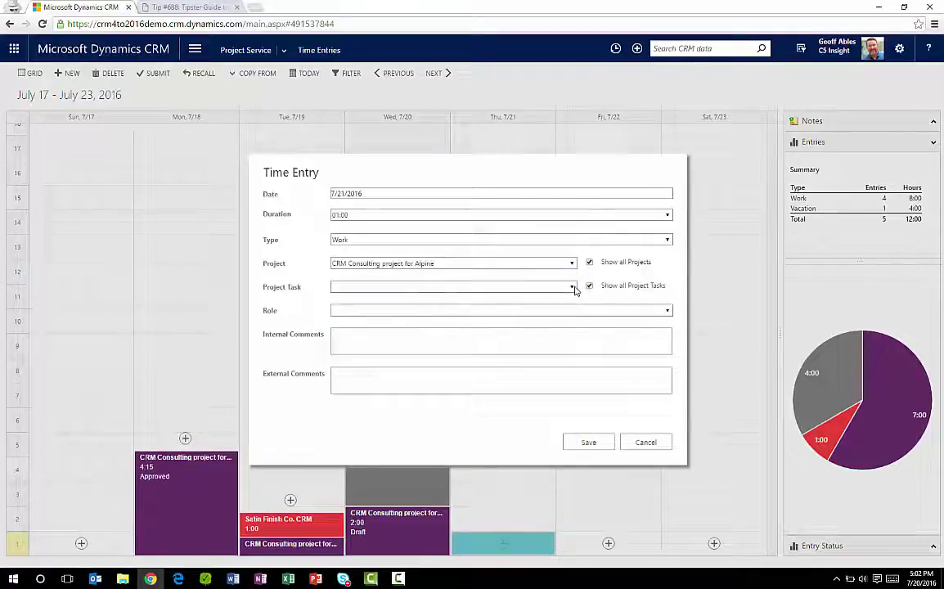
click(572, 287)
click(496, 345)
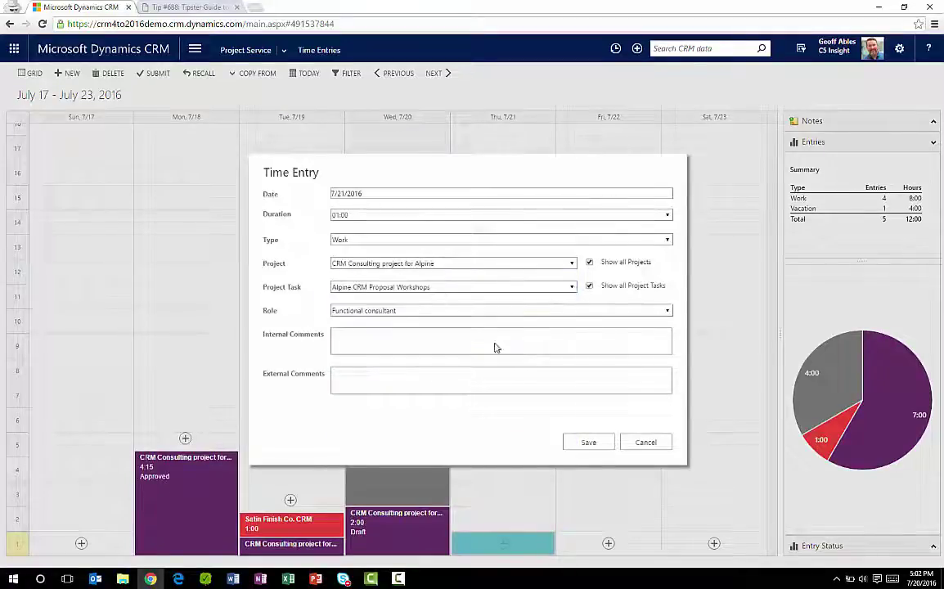
click(587, 443)
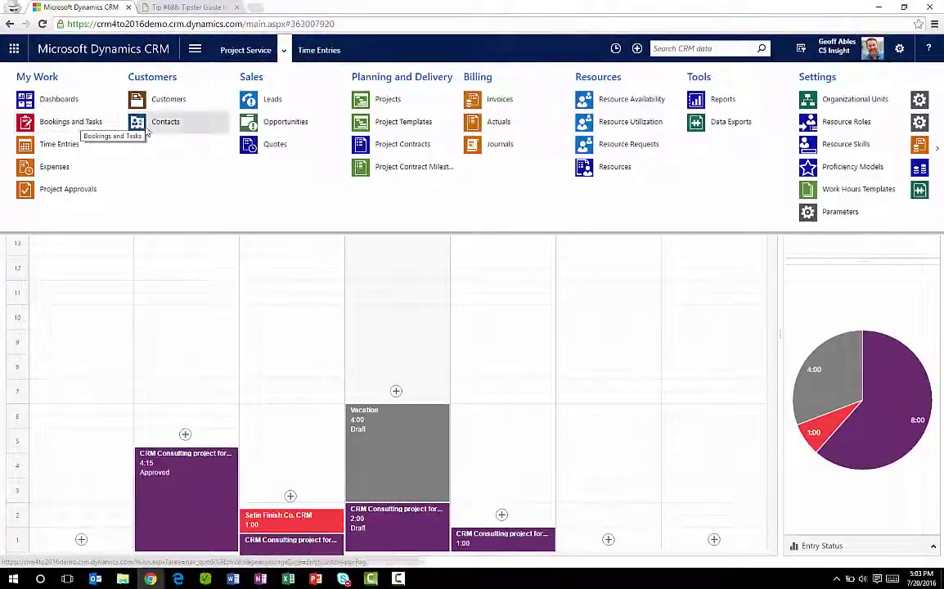
- Open Resource Availability and add the Contoso US organizational unit to the applied filters
click(632, 100)
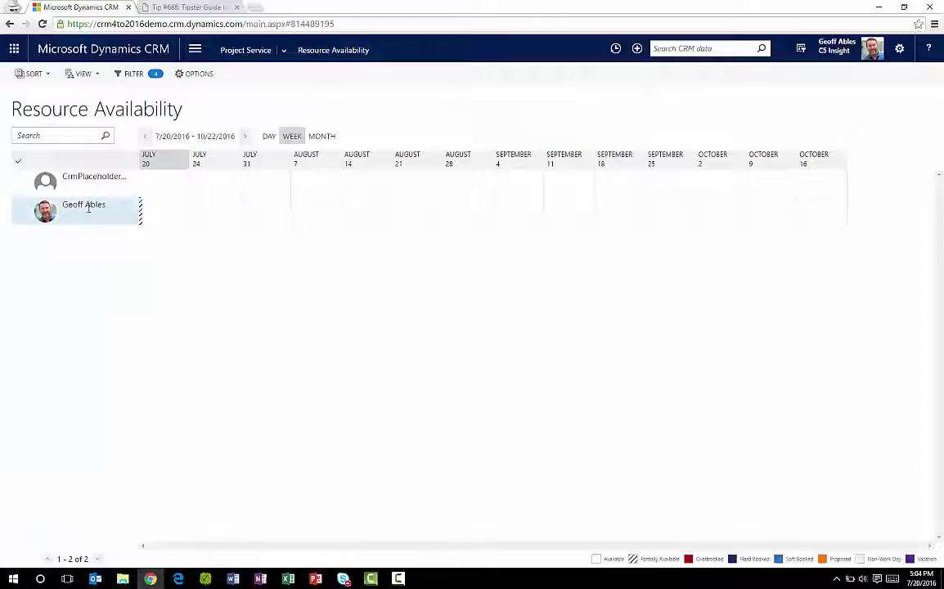
mouse_move(88, 208)
click(153, 75)
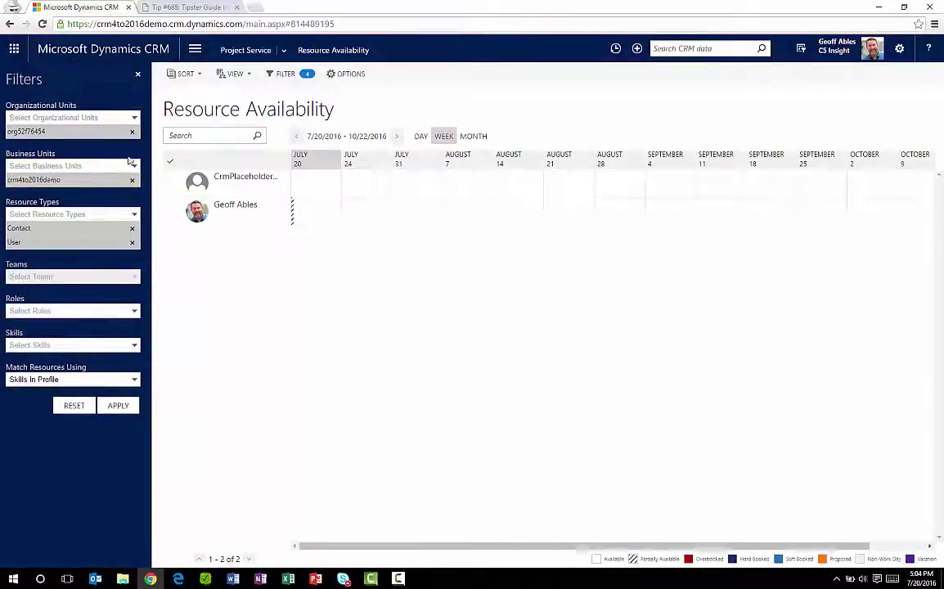
click(133, 118)
click(53, 208)
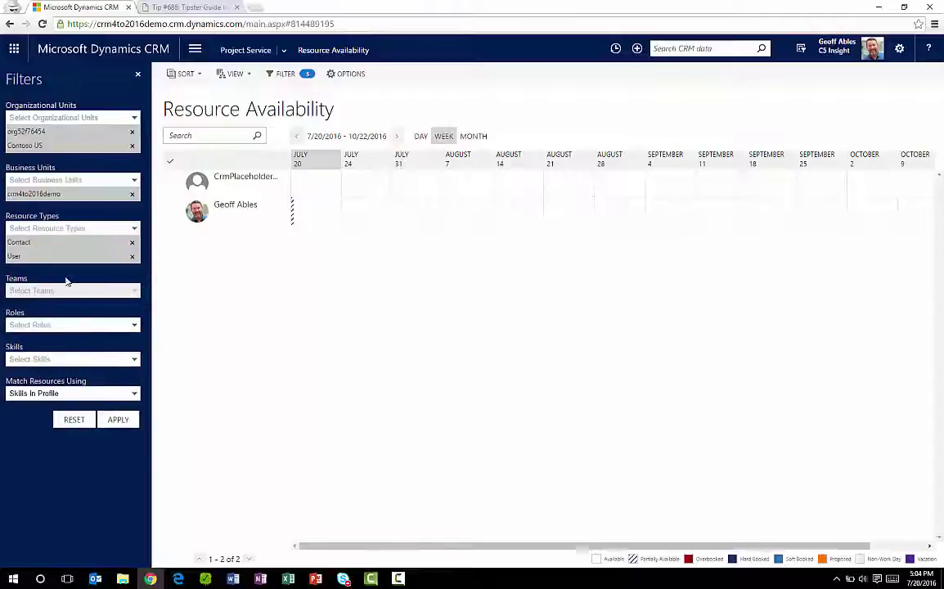
click(119, 420)
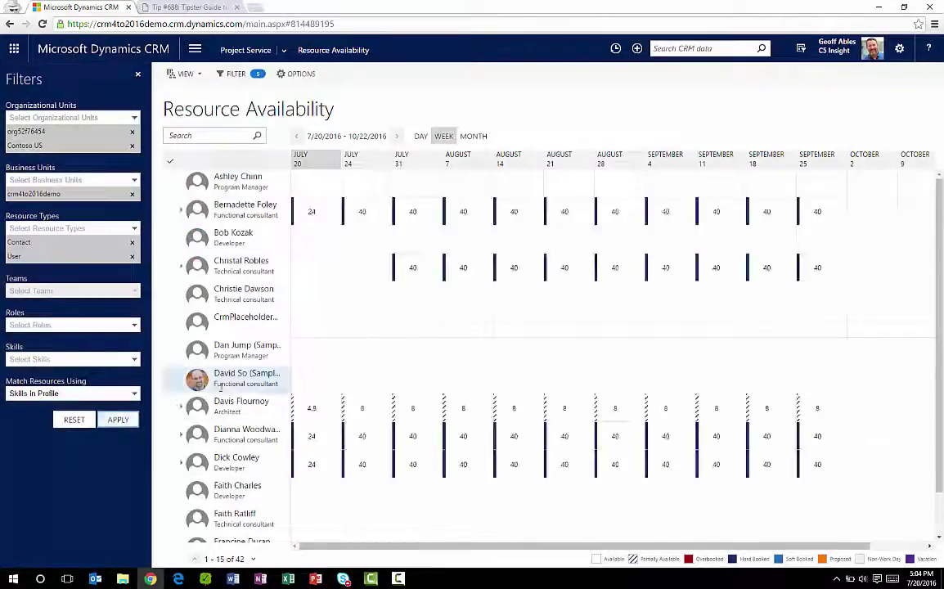
- Expand the partially available architect's bookings and view the details of the Franklin Payroll Ops System project
mouse_move(225, 385)
click(182, 406)
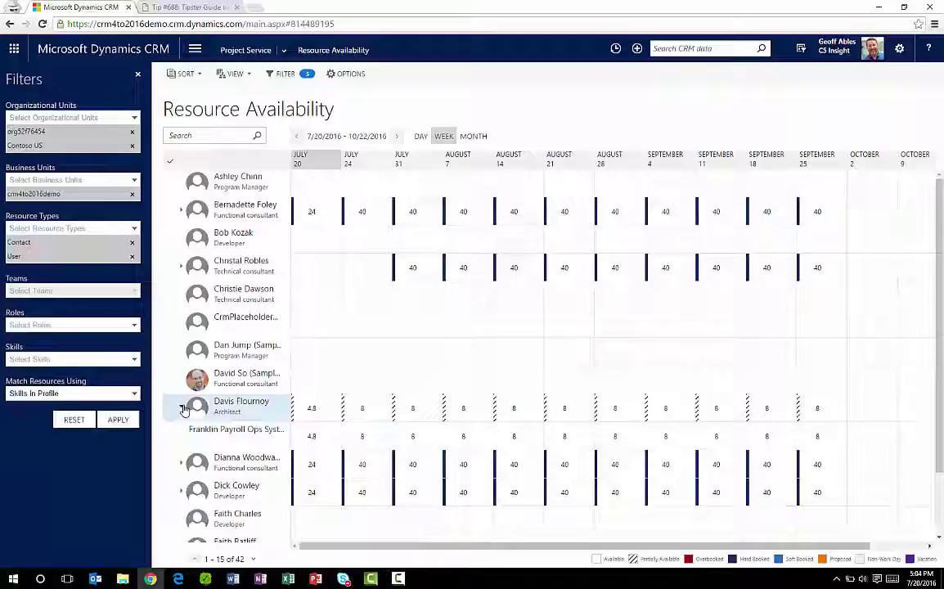
mouse_move(235, 432)
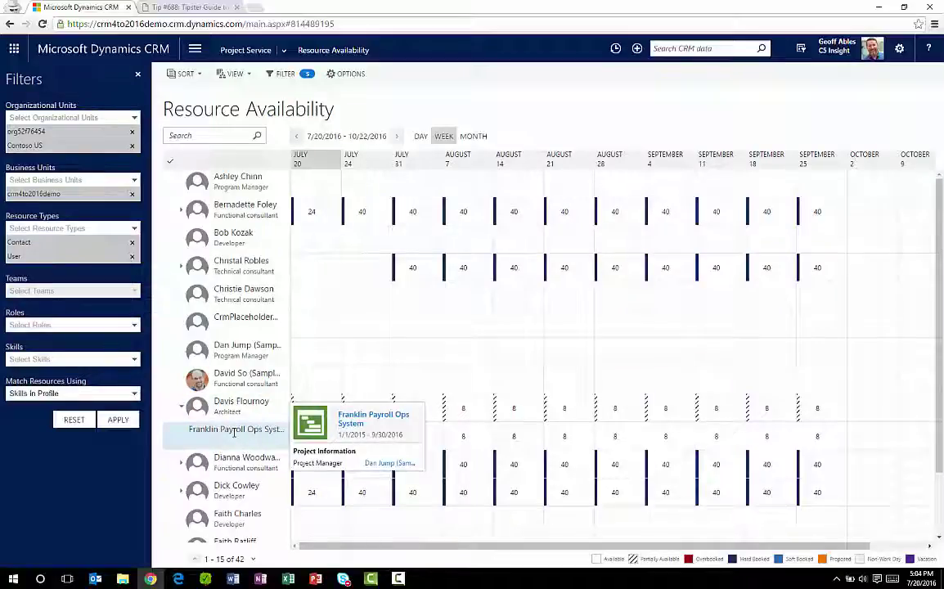
- Open Resource Utilization and apply its filters with the Contoso US organizational unit added
click(286, 51)
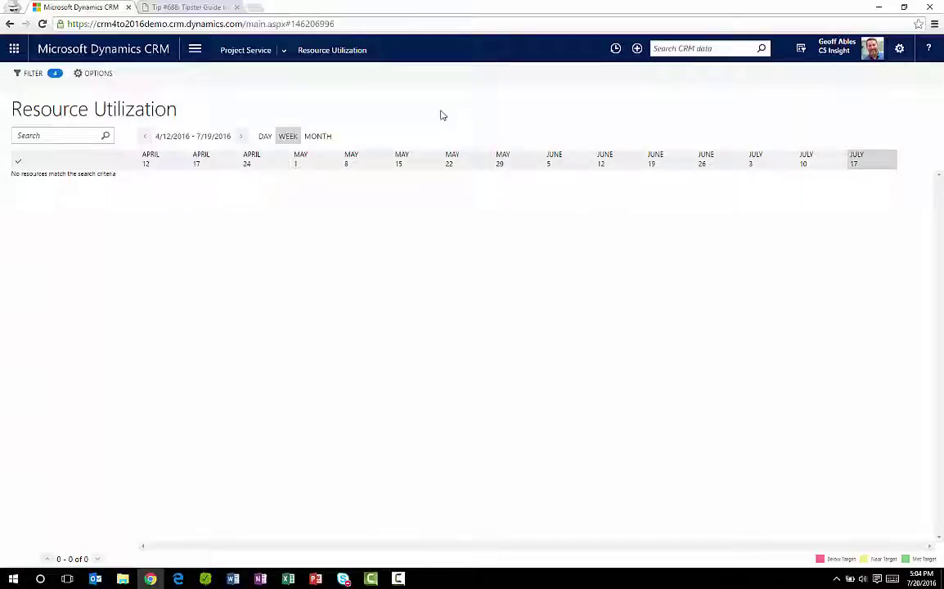
click(32, 73)
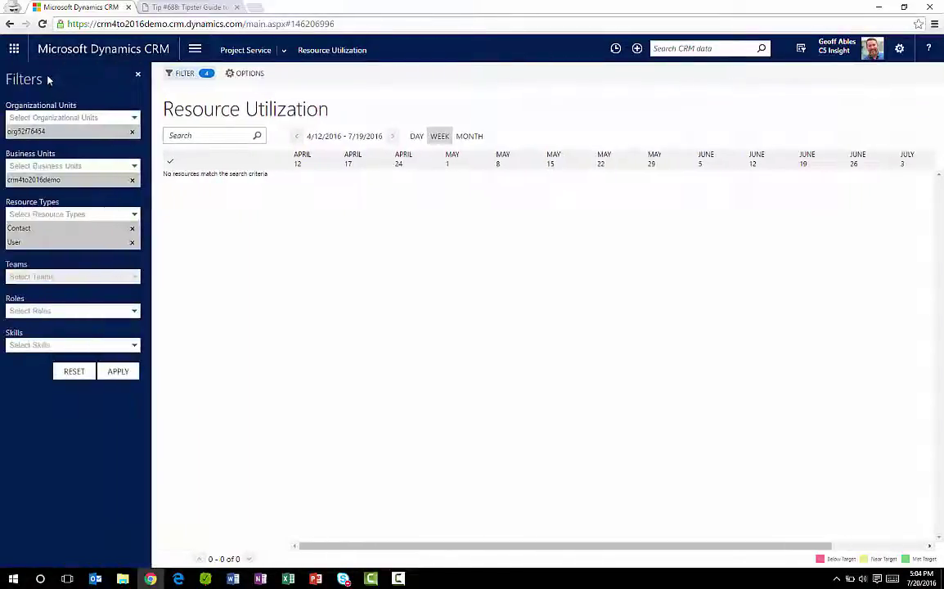
click(135, 167)
click(134, 119)
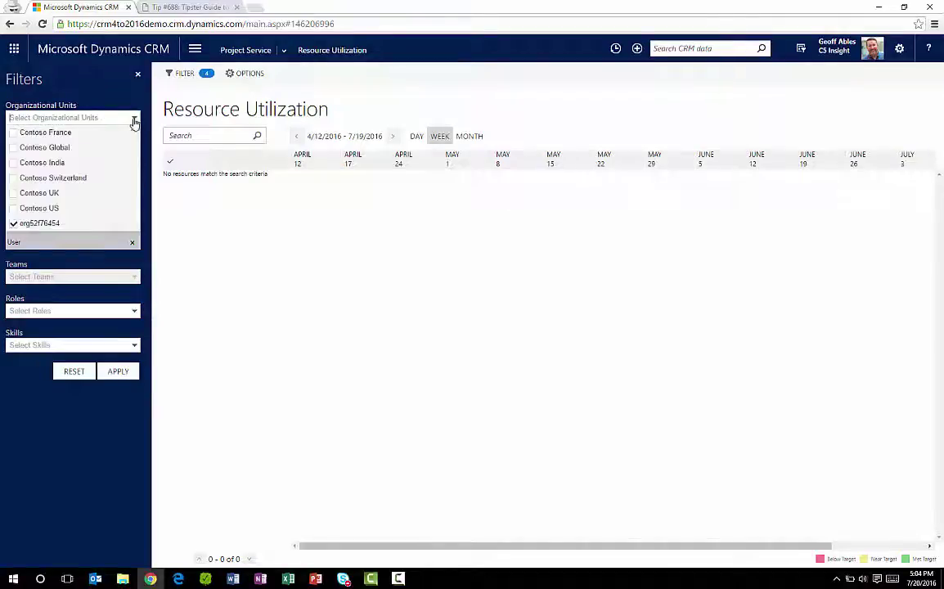
click(45, 208)
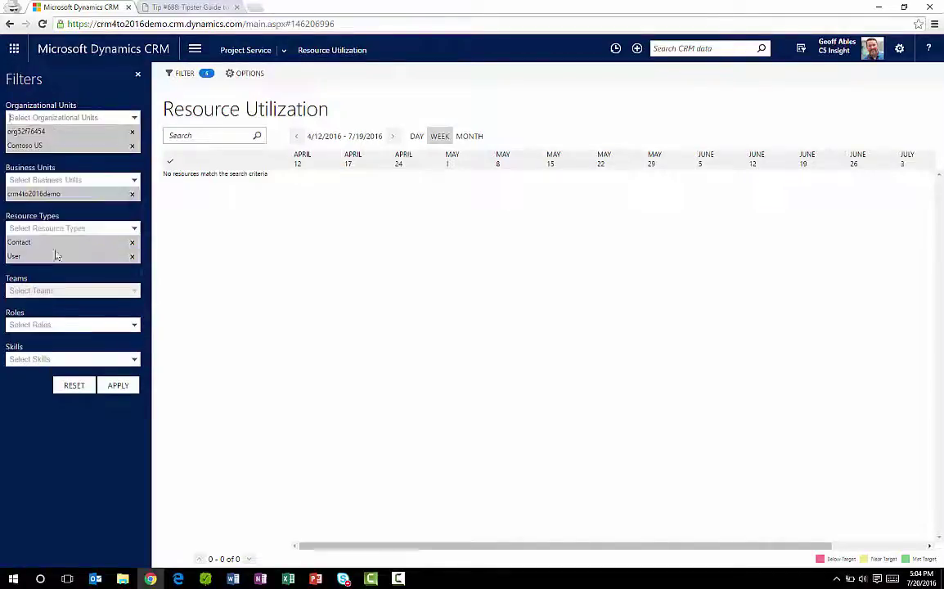
click(115, 387)
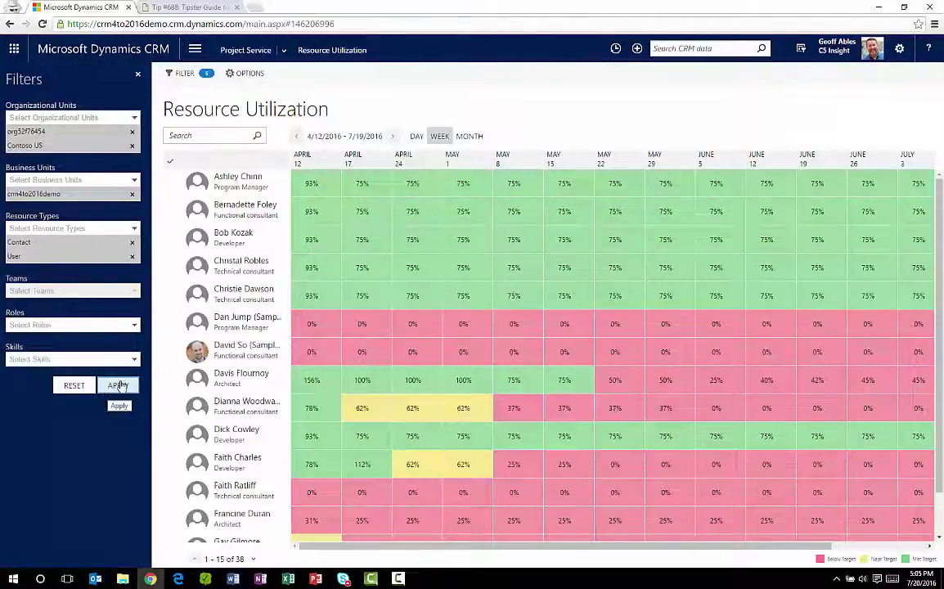
mouse_move(199, 359)
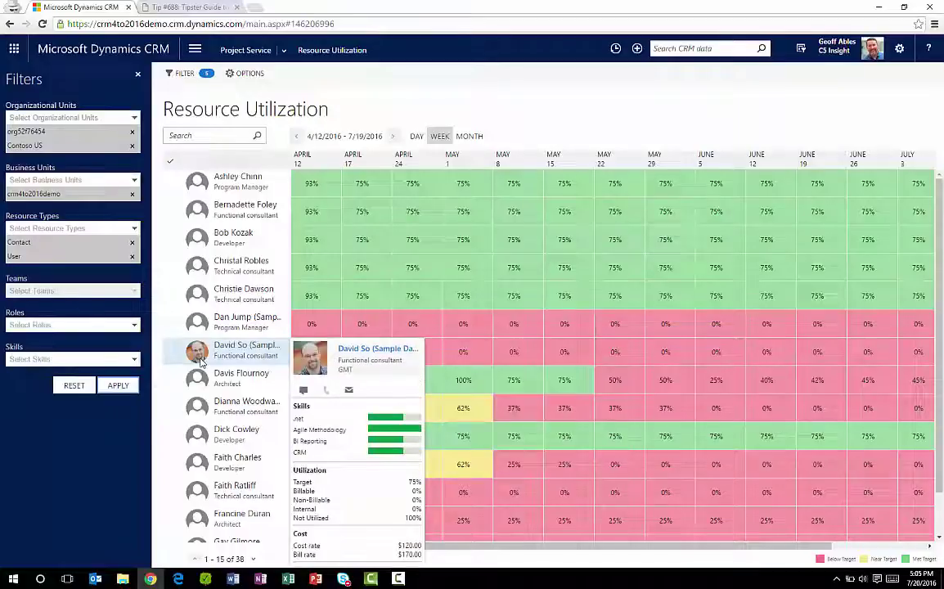